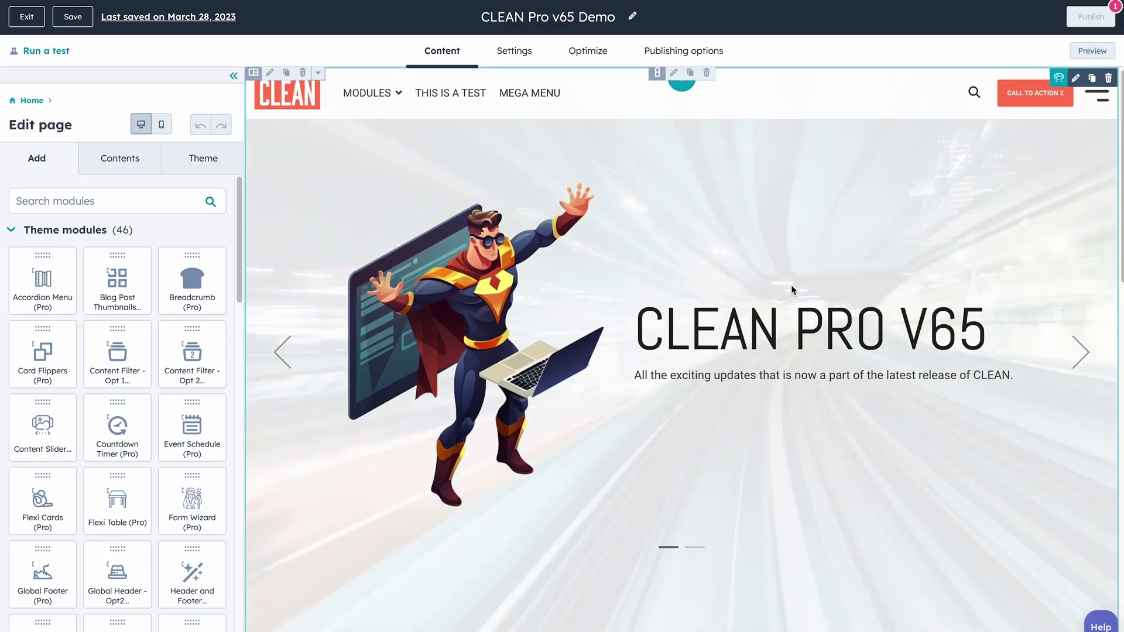
- Preview the CLEAN Pro v65 Demo page in its own separate browser window
scroll(793, 283, "down", 1)
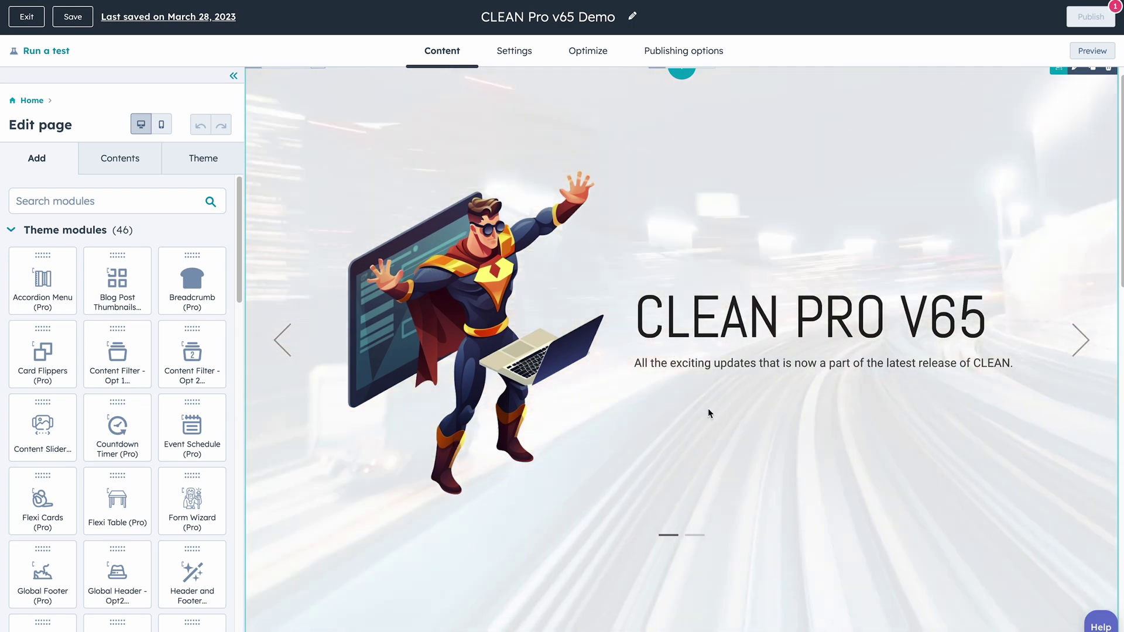
left_click(1095, 51)
left_click(972, 22)
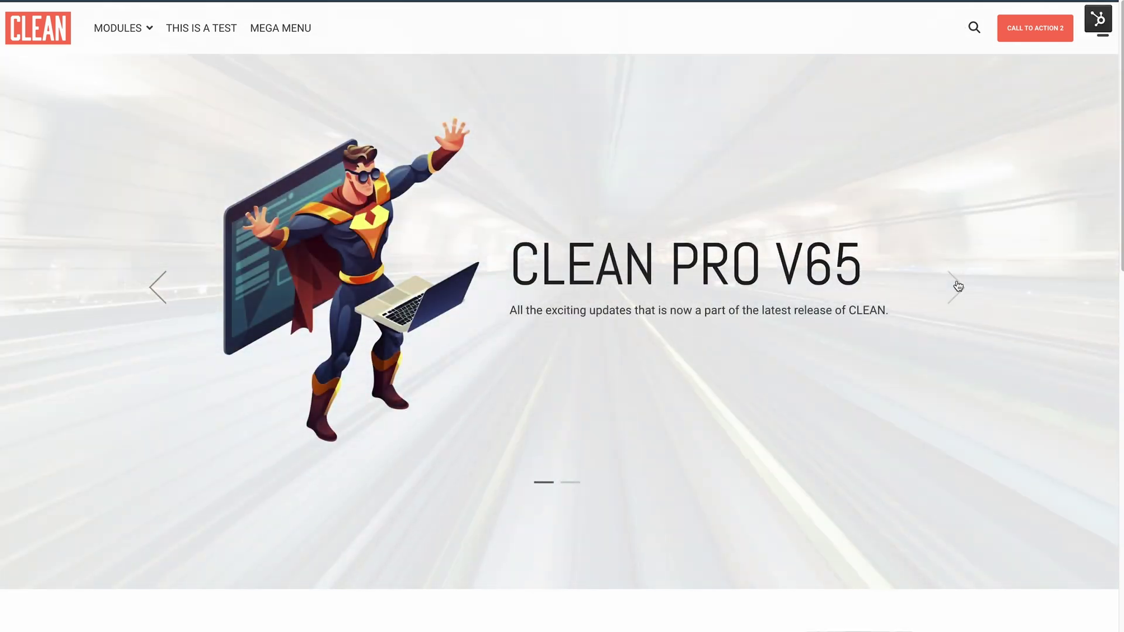
- Step the hero slider forward and back, advance the gallery, and enlarge the beach photo
left_click(956, 287)
left_click(163, 279)
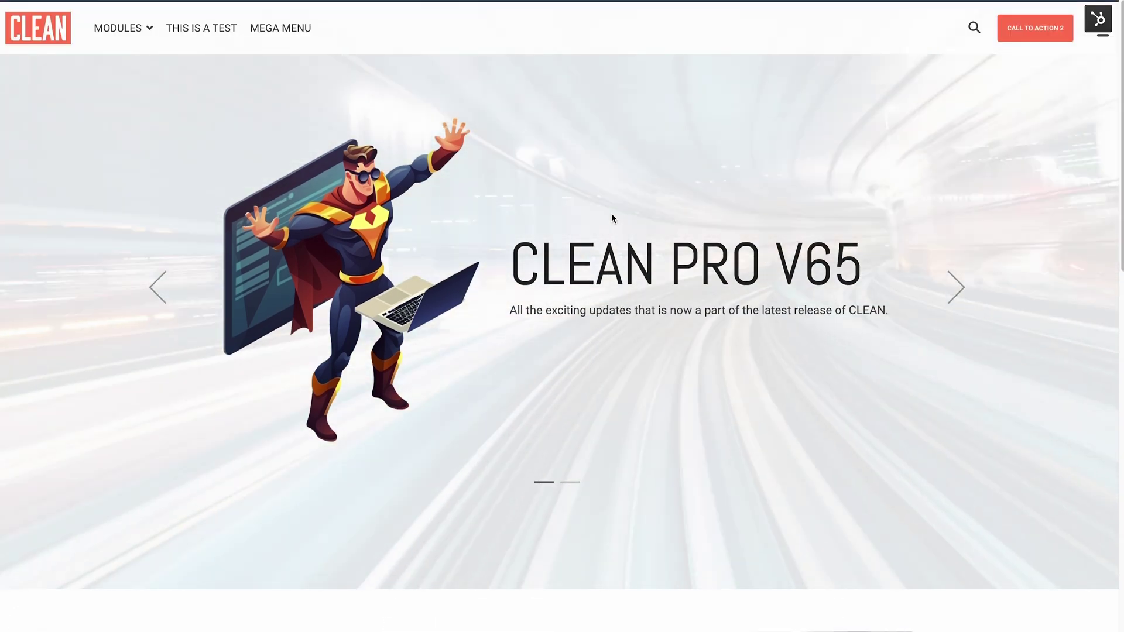
scroll(610, 217, "down", 7)
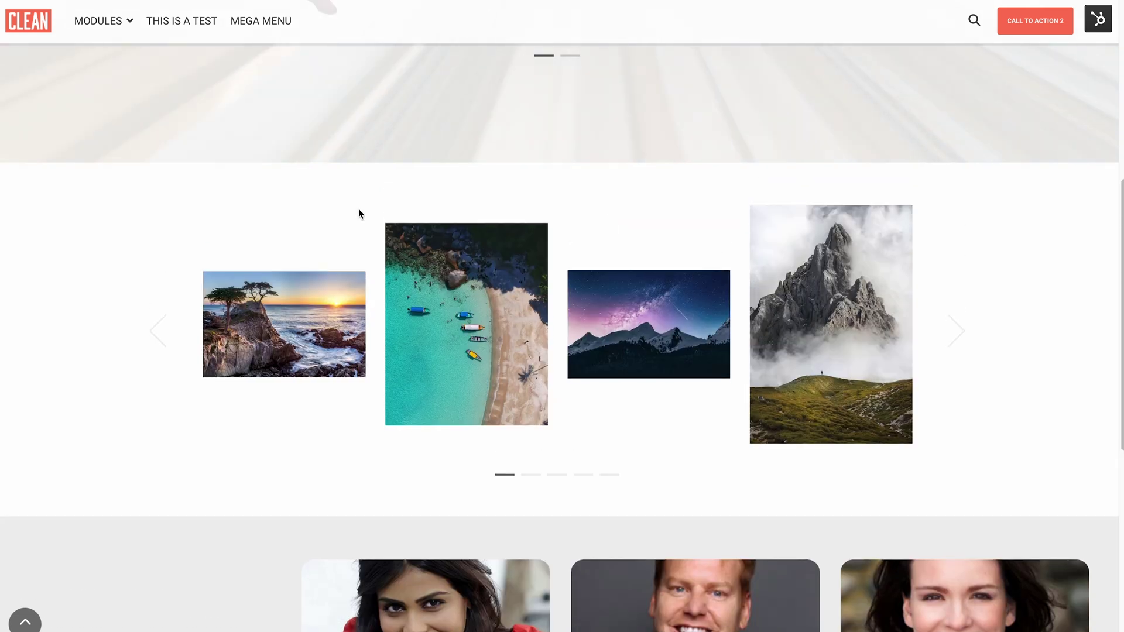
left_click(954, 335)
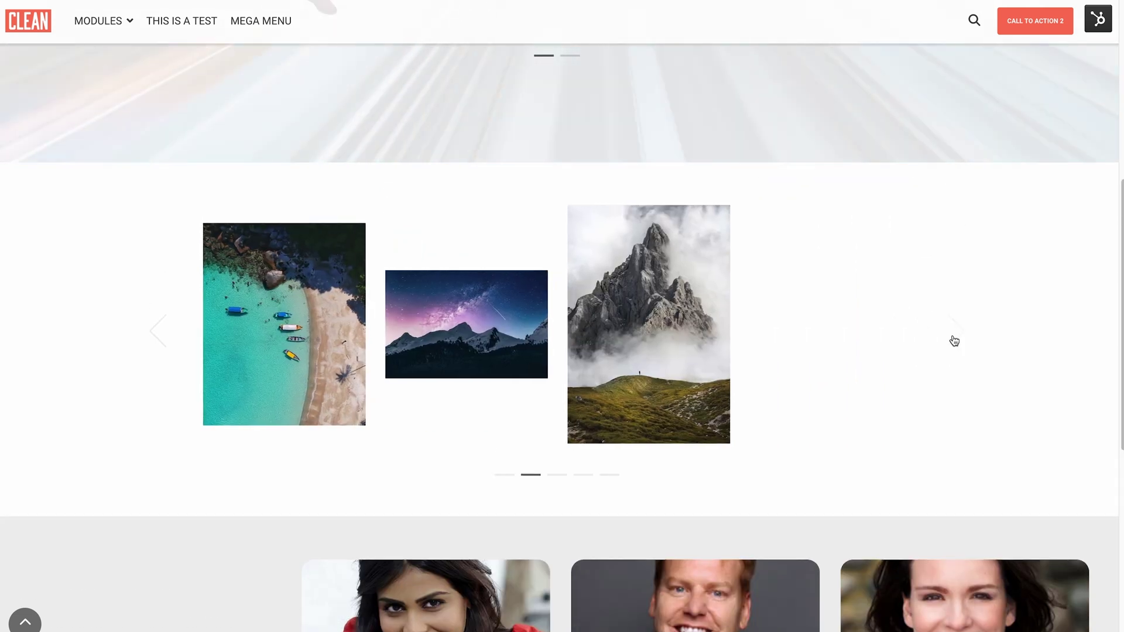
left_click(316, 319)
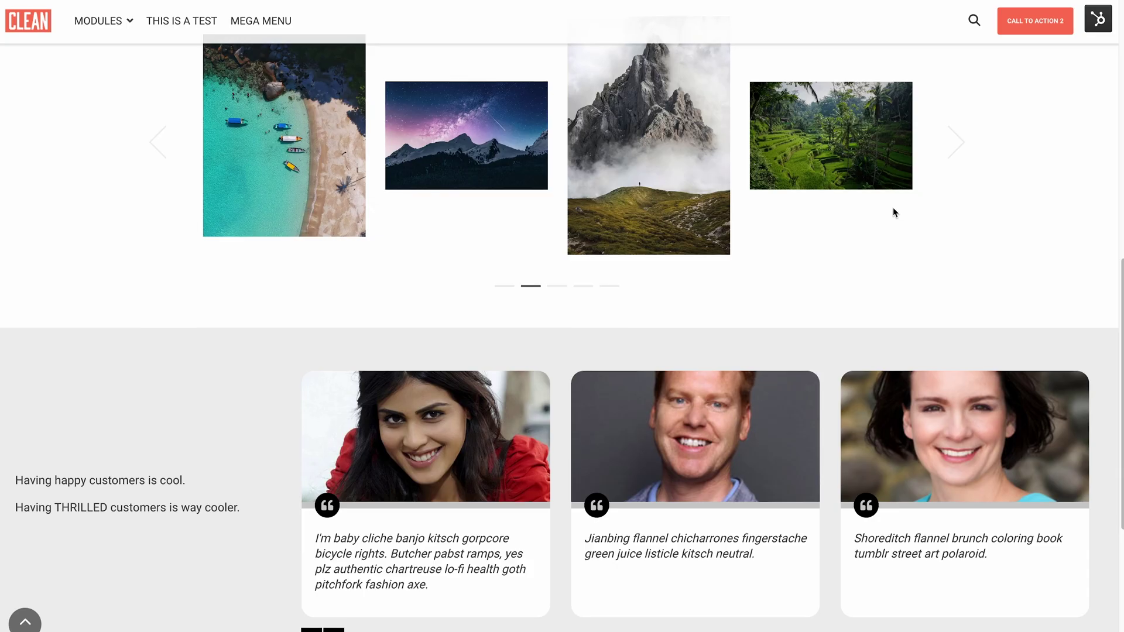
- Advance the customer testimonial carousel twice to see the next quotes
scroll(894, 209, "down", 5)
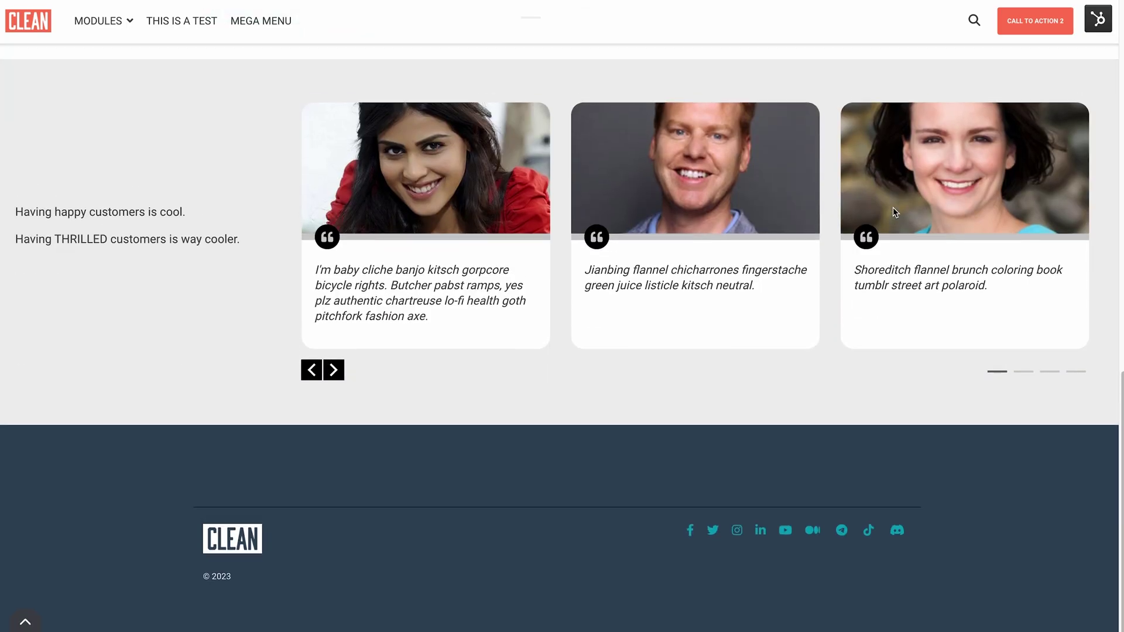
scroll(893, 209, "up", 1)
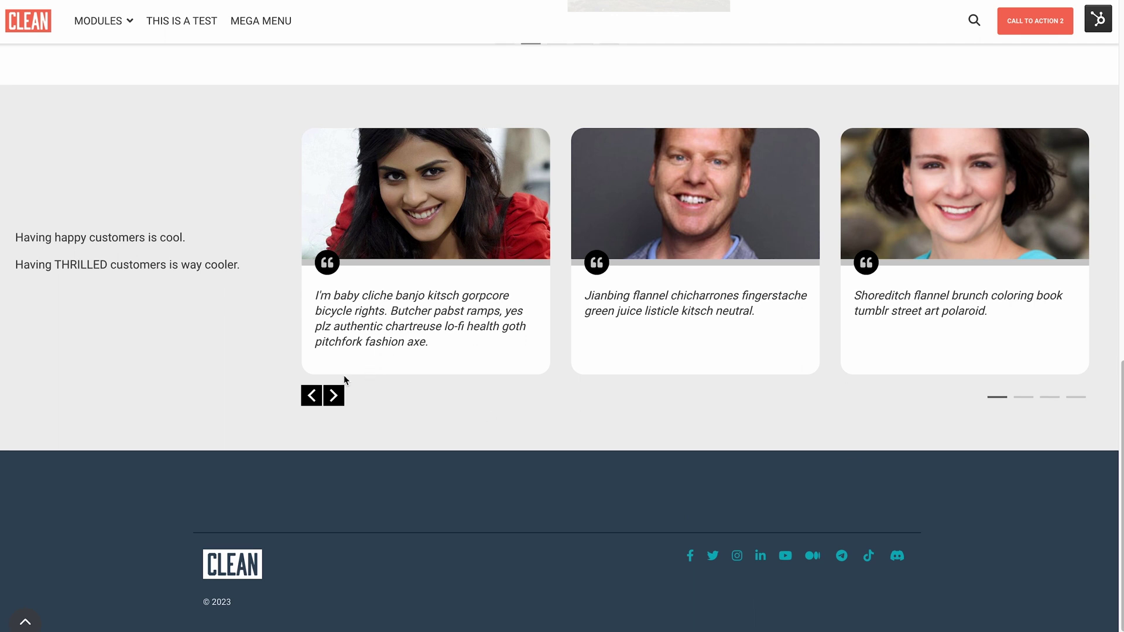
left_click(335, 396)
left_click(335, 395)
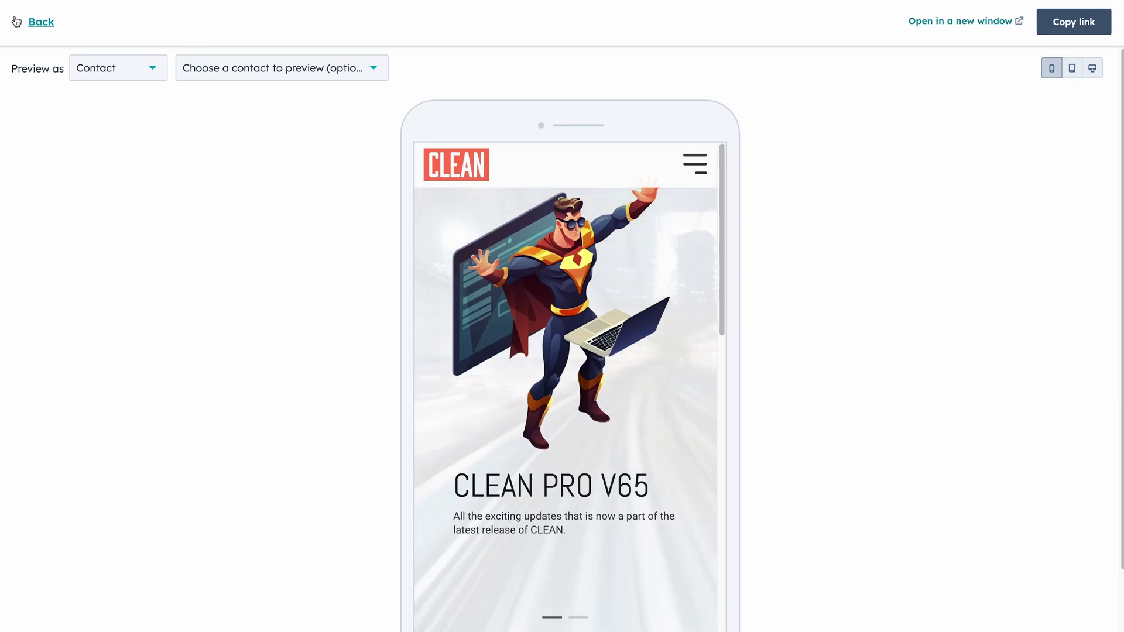
- Return from the preview to the page editor and search modules for 'cont'
left_click(38, 21)
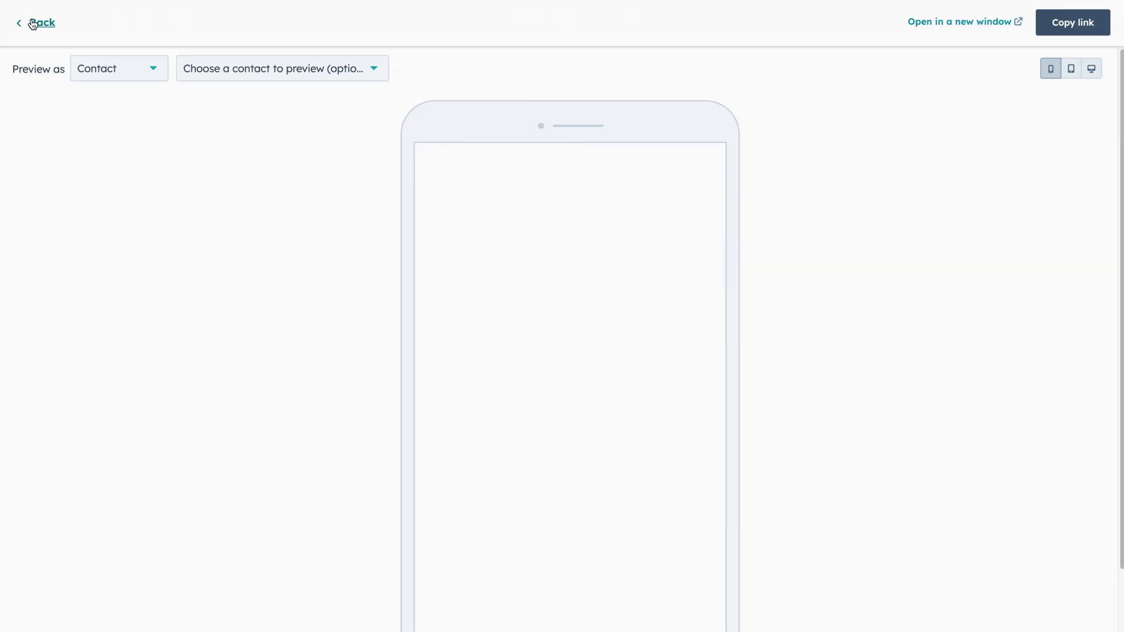
scroll(371, 229, "down", 15)
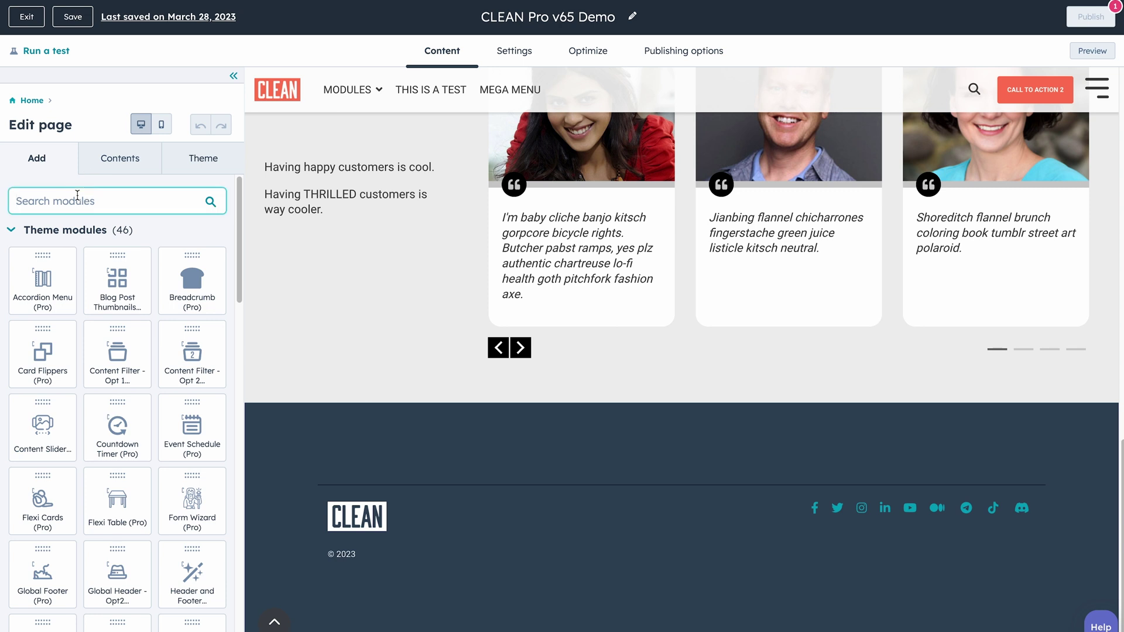
type("cont")
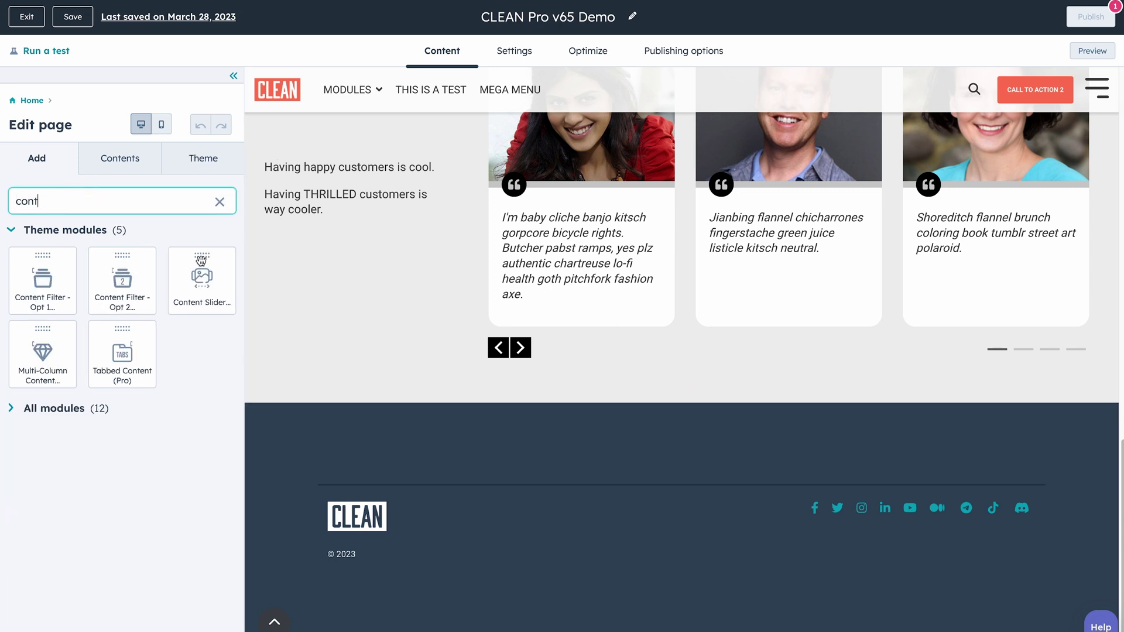
- Drop the Content Slider module below the testimonials and view its Slider Style Options
left_click_drag(201, 261, 620, 378)
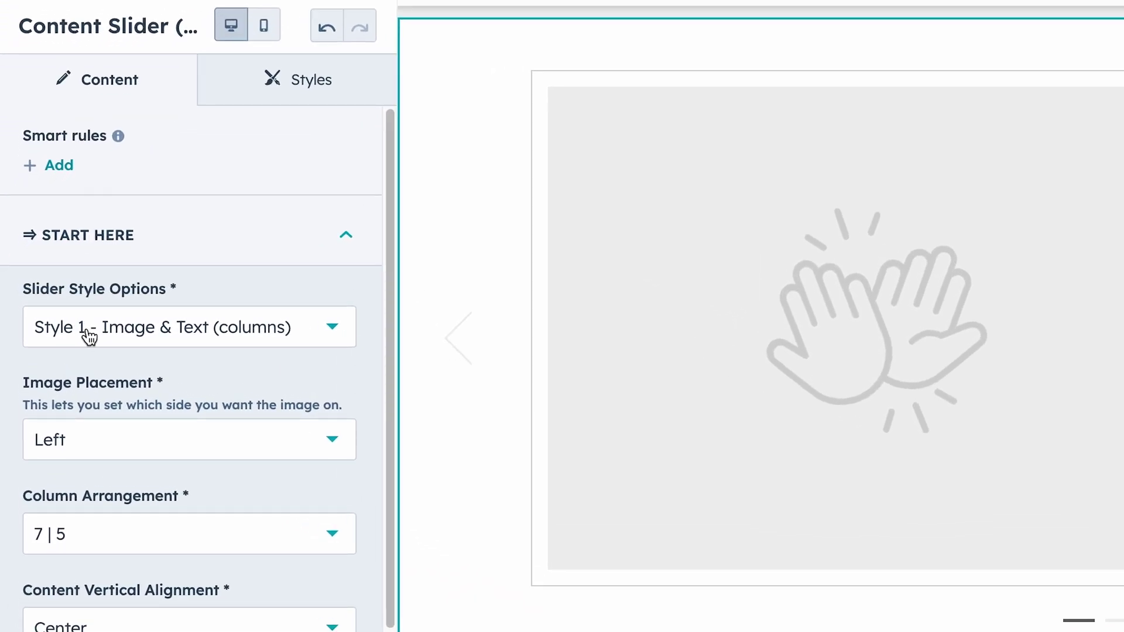
left_click(86, 339)
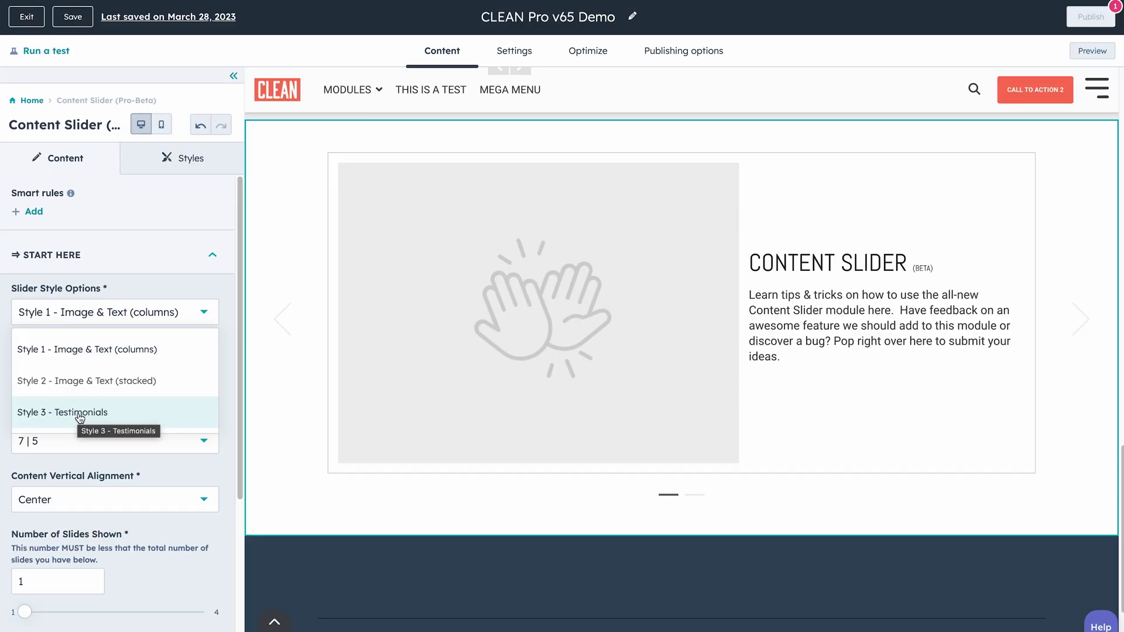
- Keep the image-and-text columns style with Left images and apply an 8 | 4 column split
left_click(94, 351)
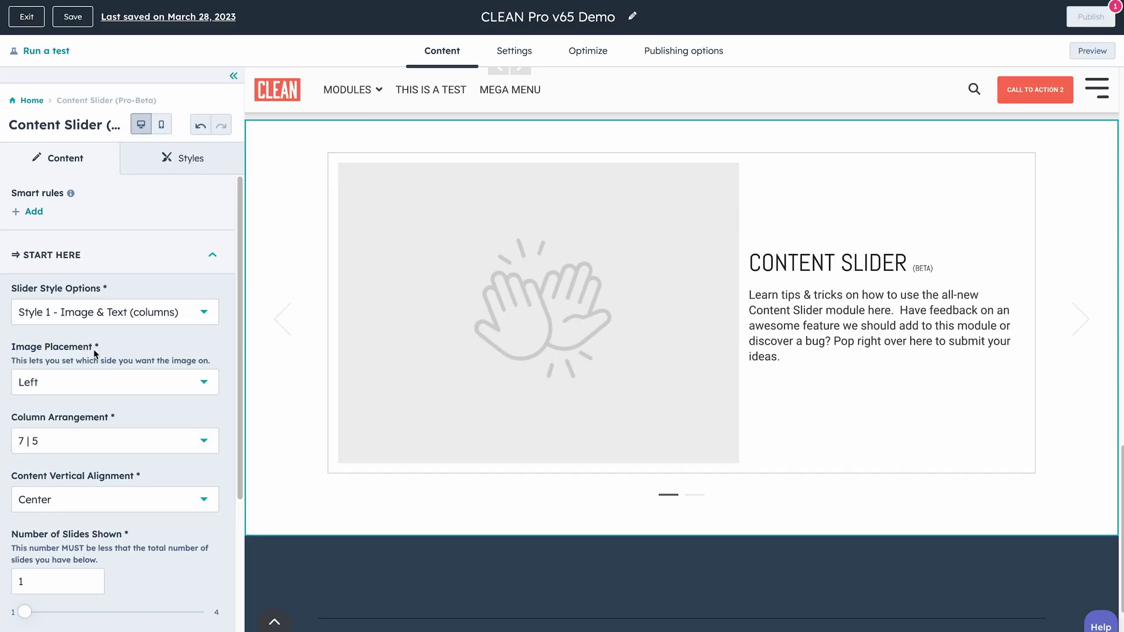
scroll(146, 405, "down", 1)
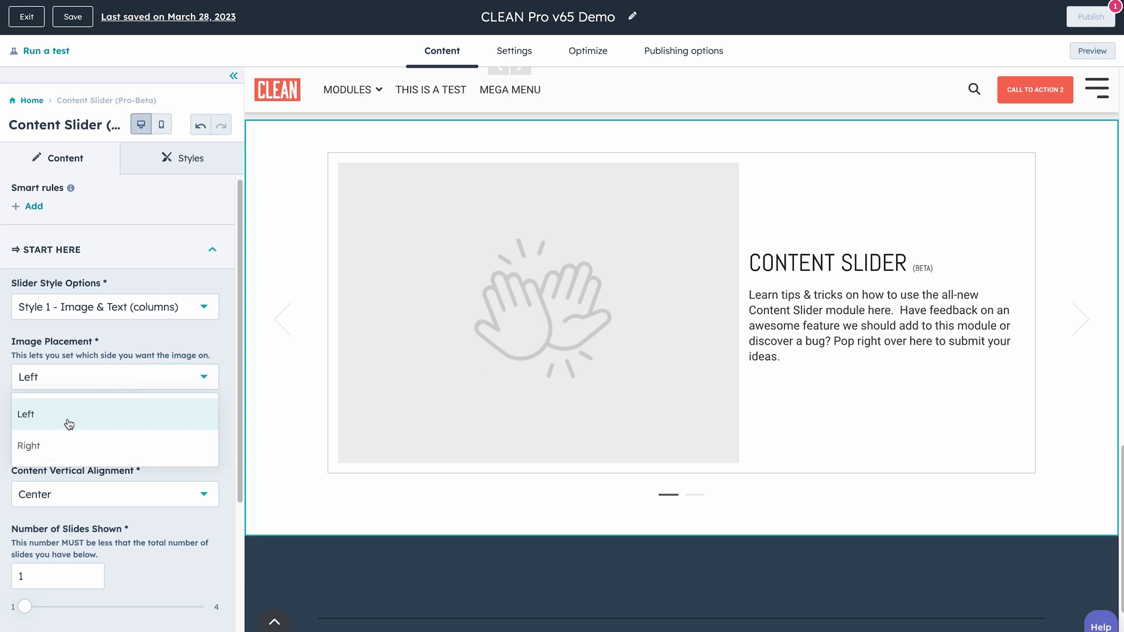
left_click(213, 345)
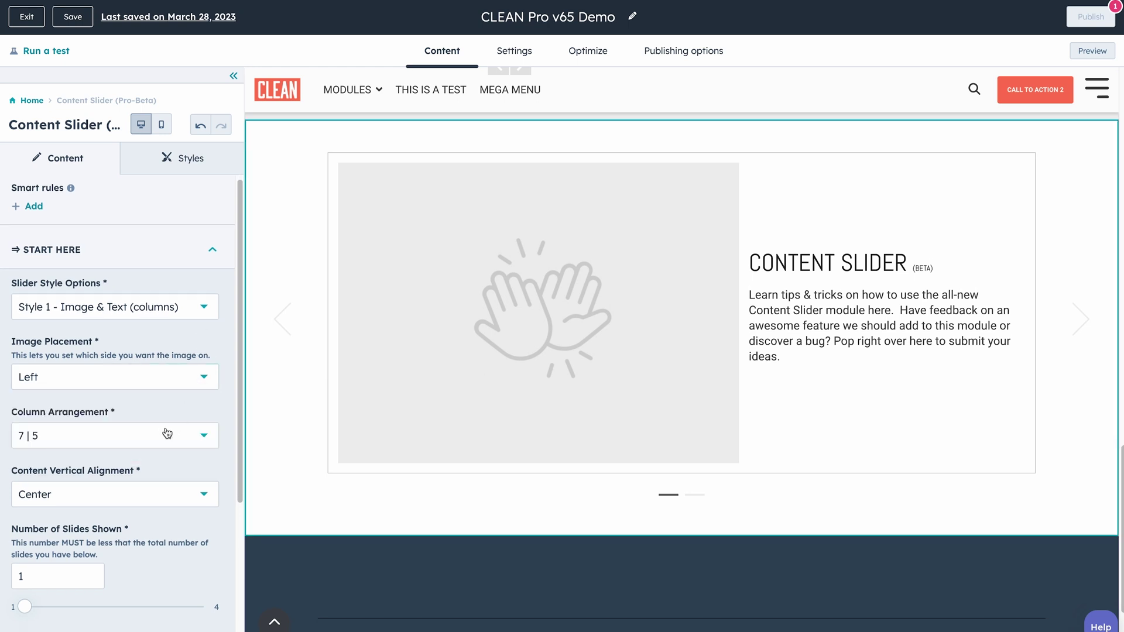
left_click(146, 434)
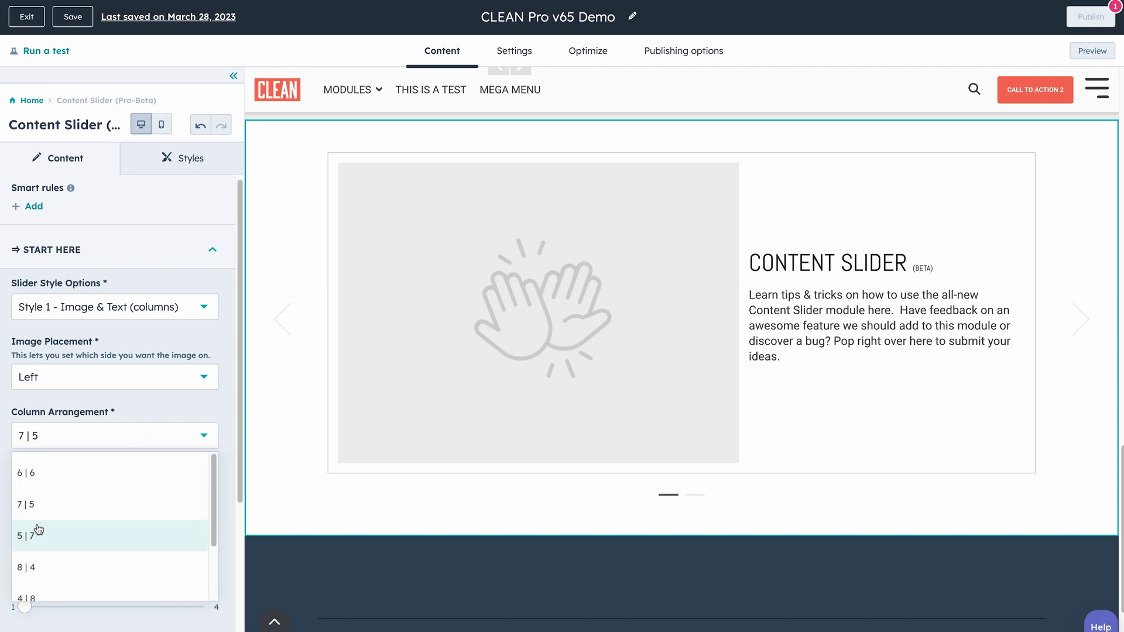
left_click(53, 566)
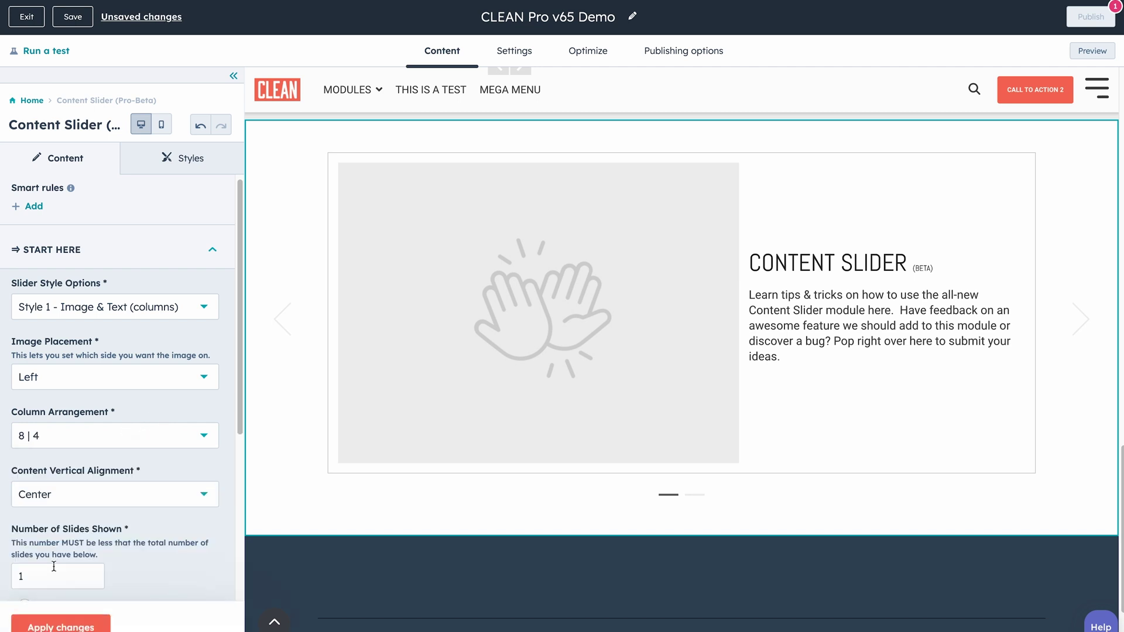
left_click(80, 627)
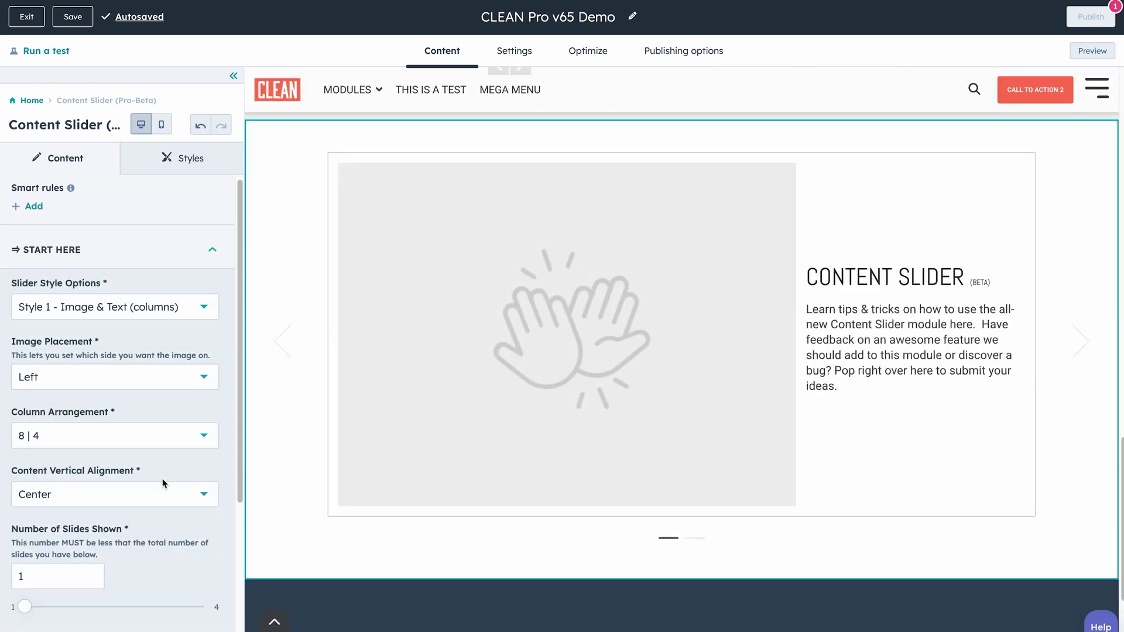
- Set Content Vertical Alignment to Top and apply it to the slider
scroll(165, 484, "down", 1)
left_click(154, 433)
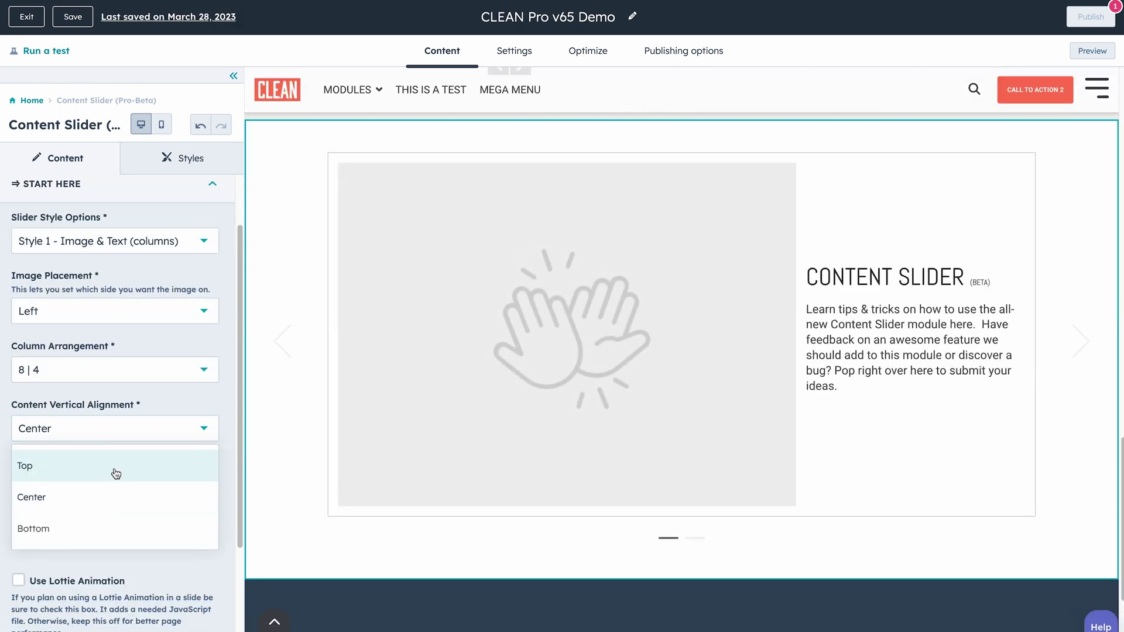
left_click(115, 467)
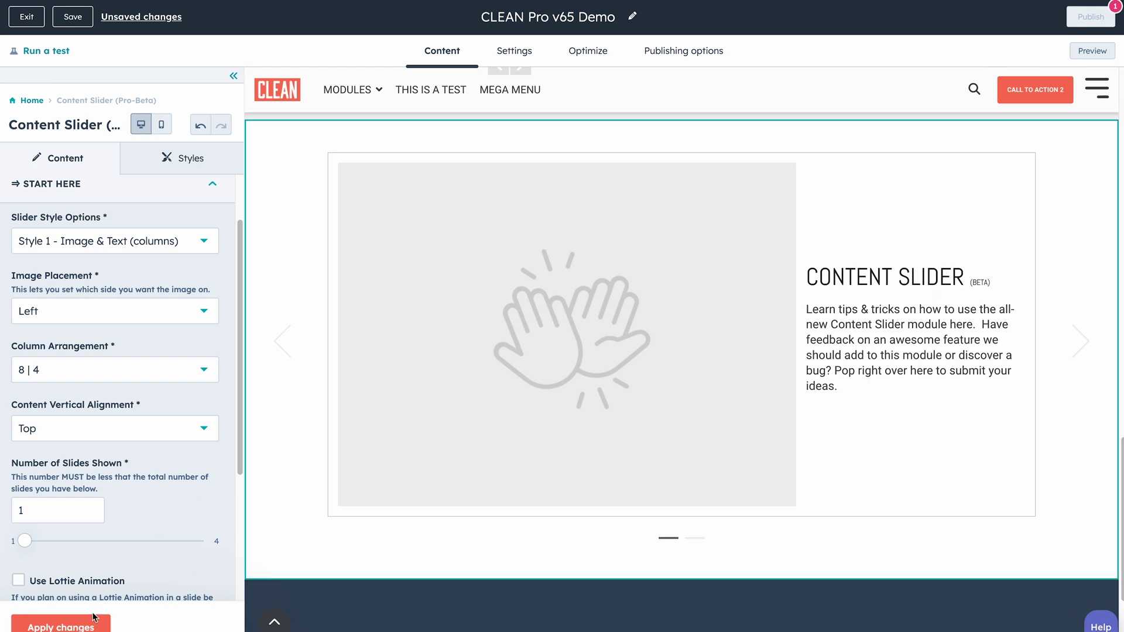
left_click(93, 620)
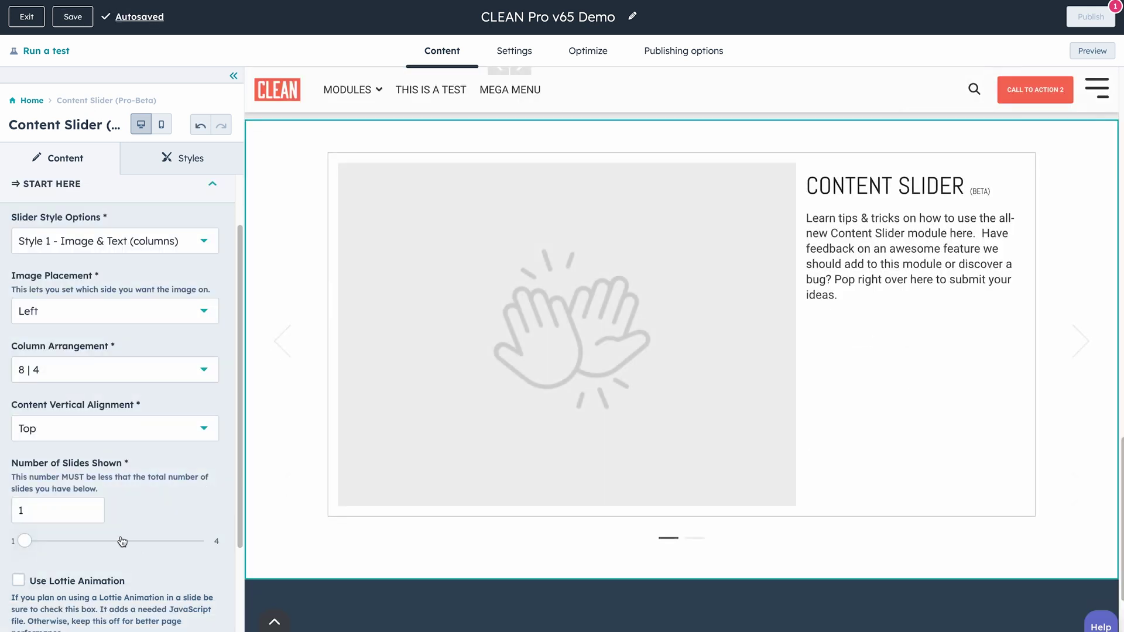
scroll(158, 515, "down", 2)
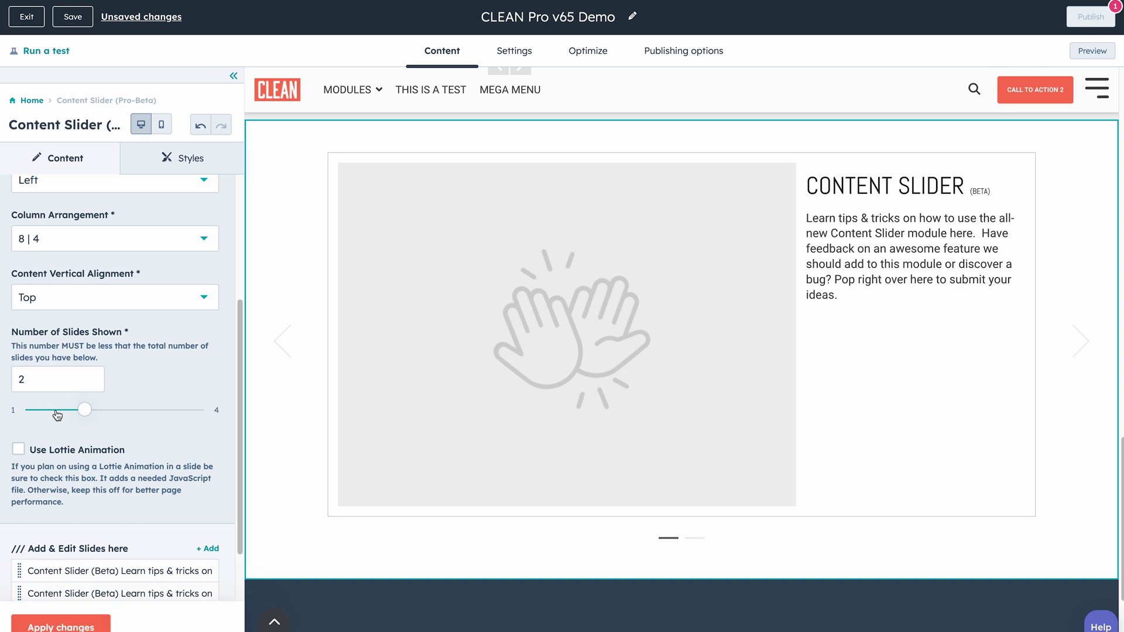
- Apply Number of Slides Shown = 2 so two slides display side by side
scroll(184, 530, "down", 1)
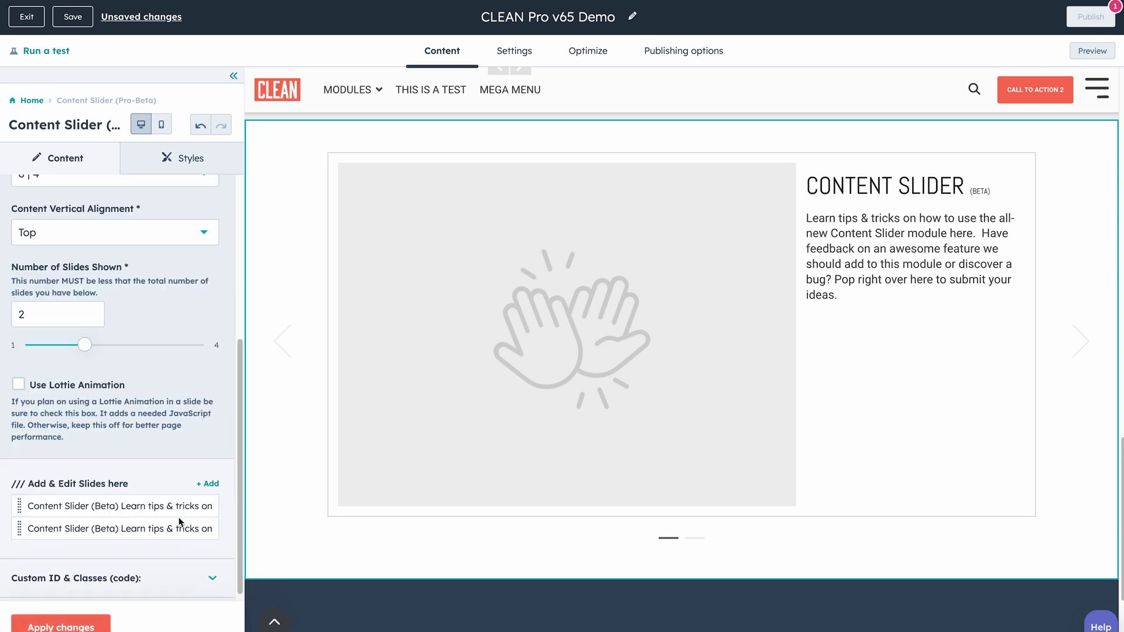
left_click(87, 622)
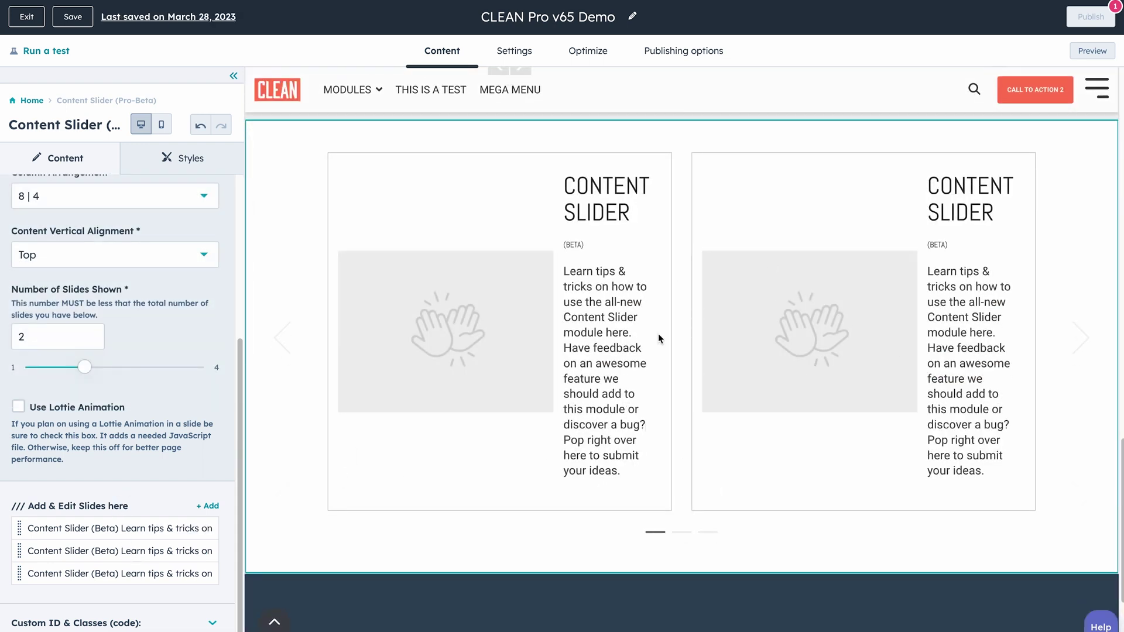
scroll(156, 349, "up", 3)
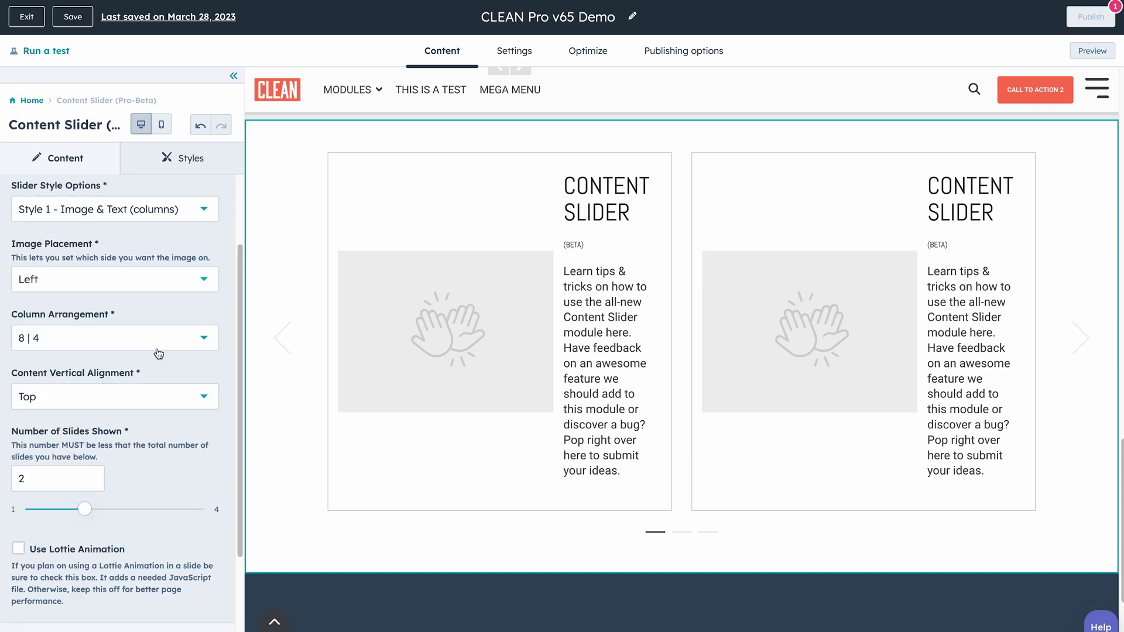
- Switch the column arrangement to 3 | 9 and open the first slide's Type of Image choices
left_click(116, 336)
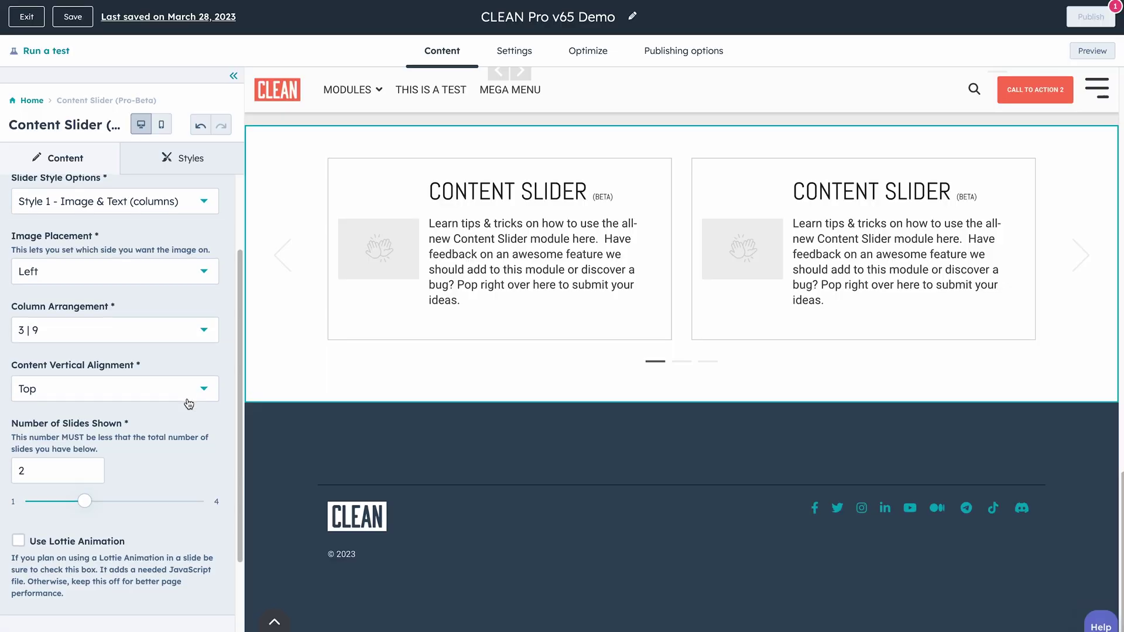
scroll(187, 398, "down", 3)
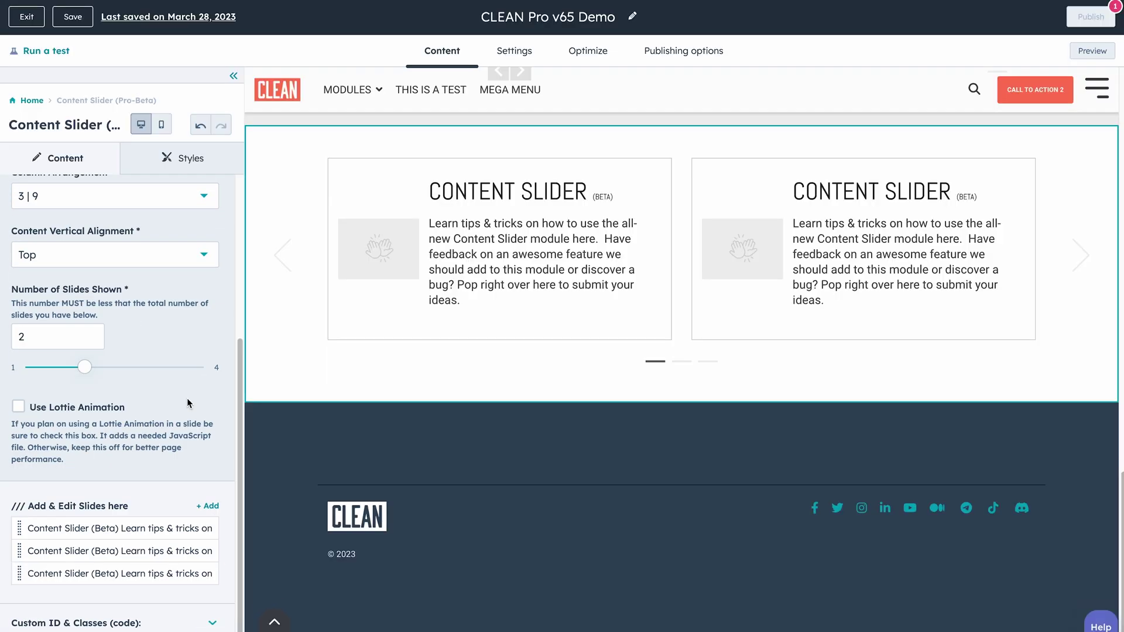
left_click(163, 531)
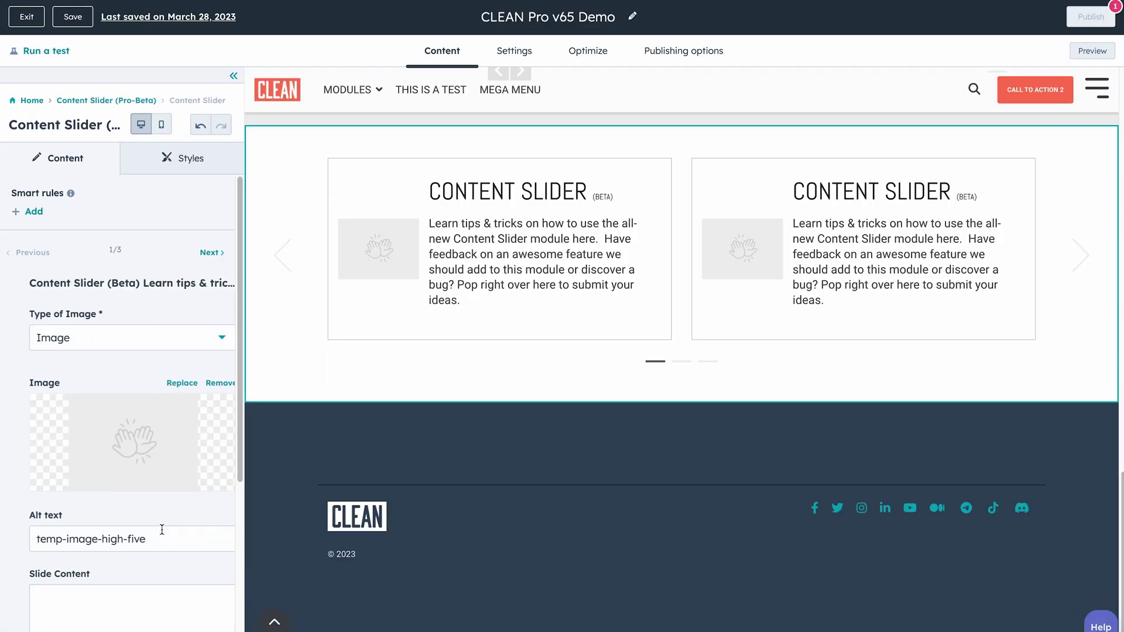
scroll(172, 475, "down", 2)
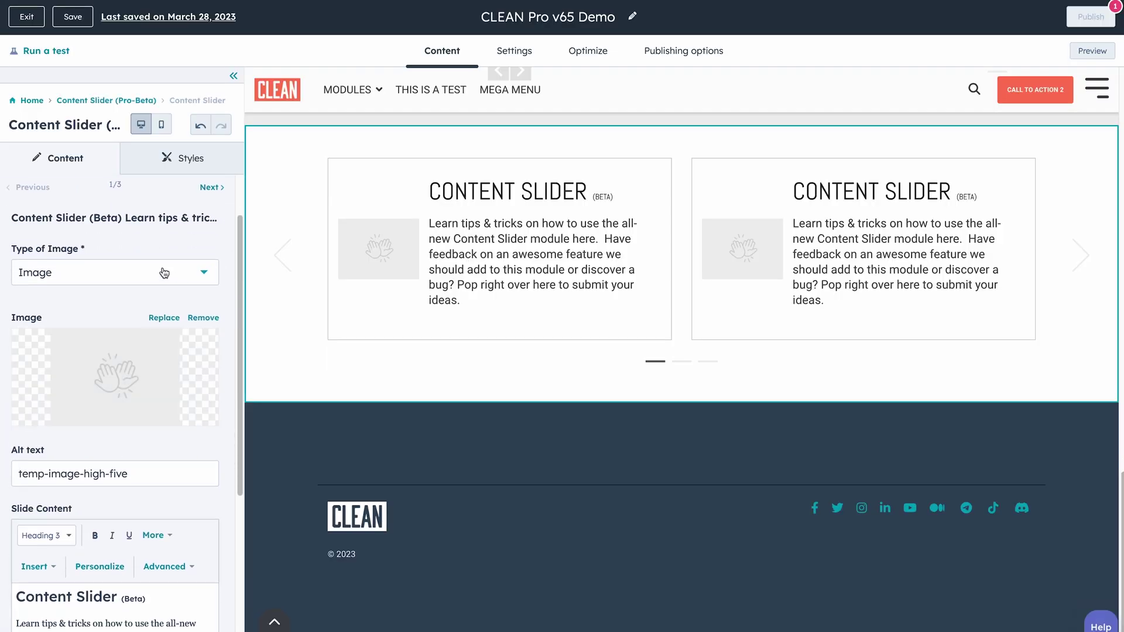
left_click(329, 267)
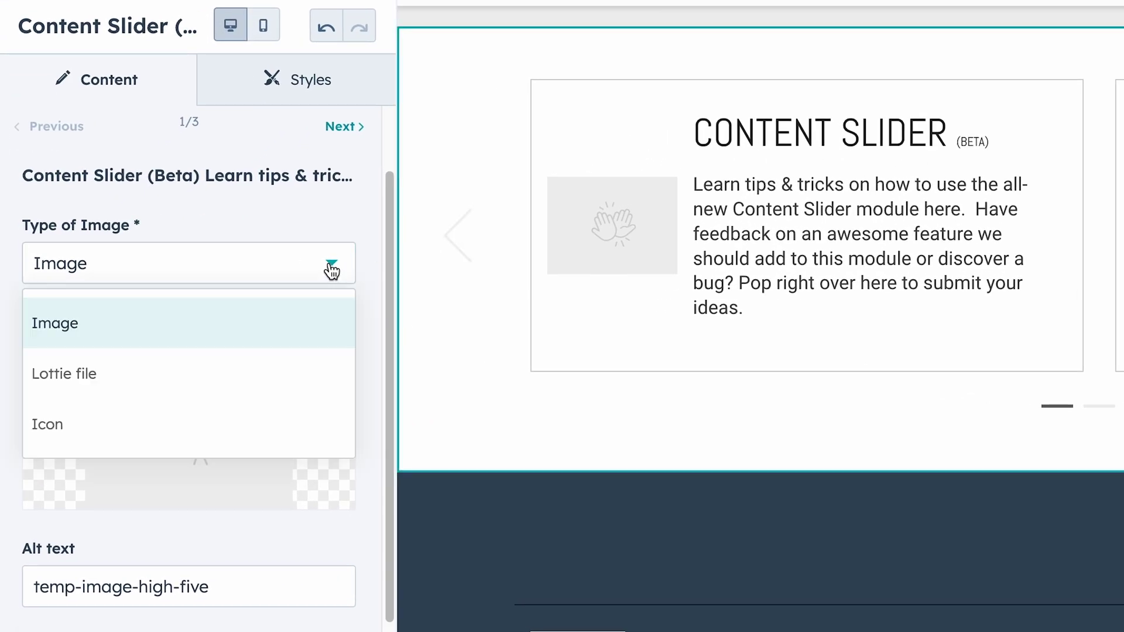